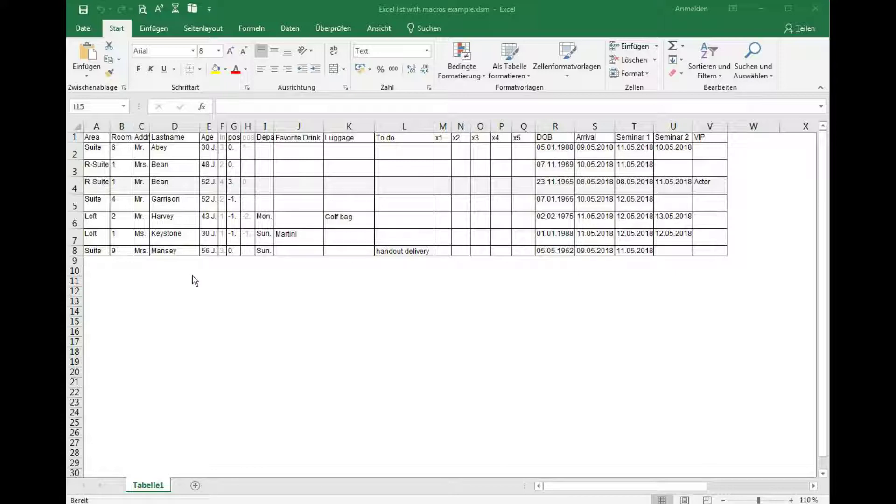
Step: Add Larry as the last name in new row 9, with area Suite
{"action": "left_click", "coordinate": [99, 262]}
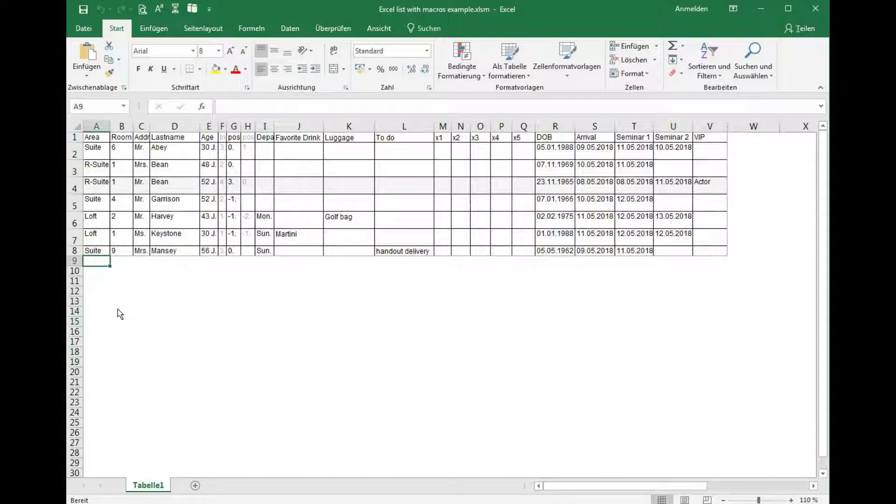
{"action": "left_click", "coordinate": [233, 322]}
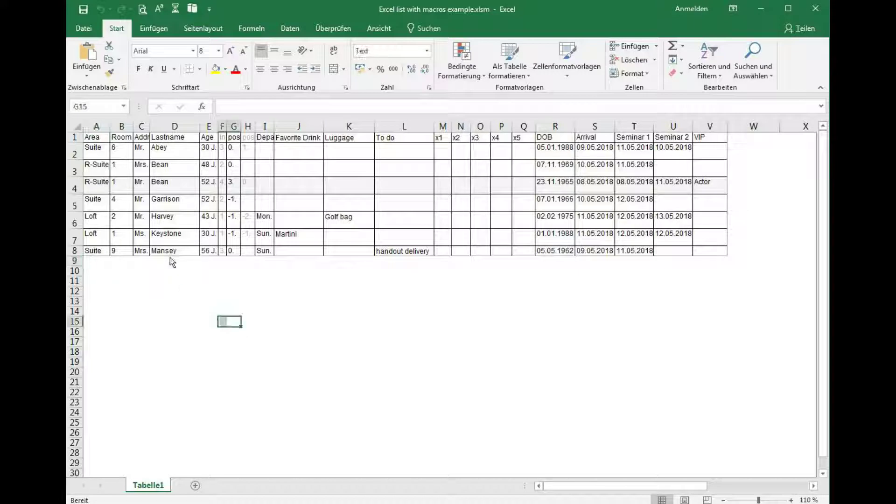
{"action": "left_click", "coordinate": [169, 260]}
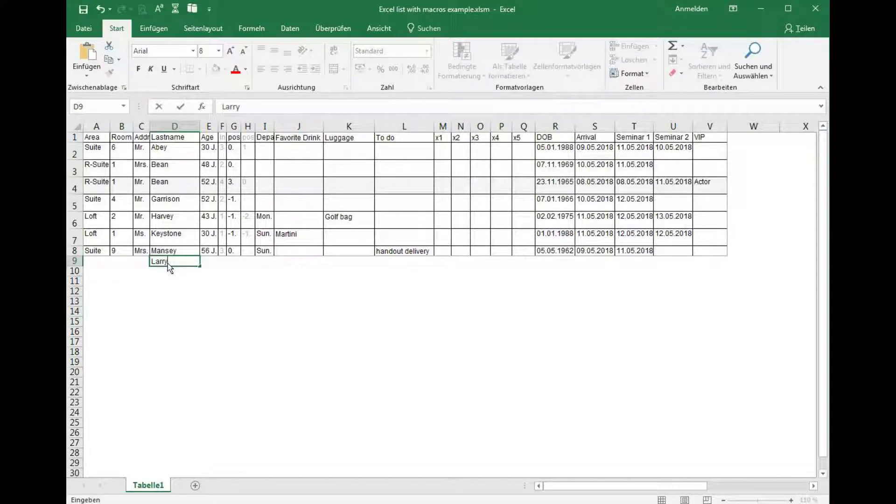
{"action": "left_click", "coordinate": [208, 291]}
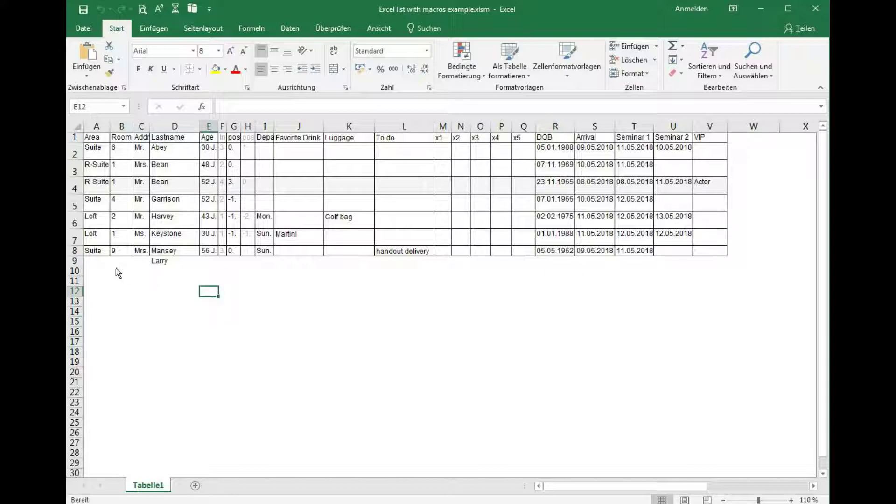
{"action": "left_click", "coordinate": [94, 263]}
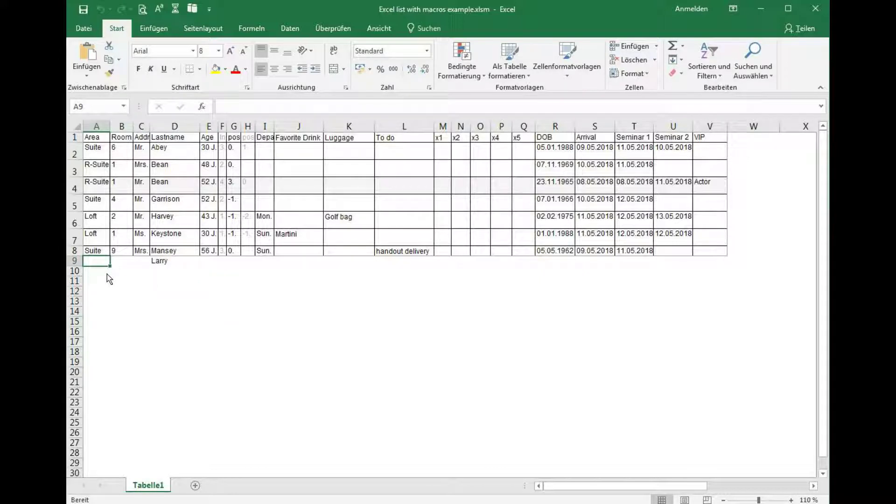
{"action": "type", "text": "Suite"}
{"action": "left_click", "coordinate": [120, 281]}
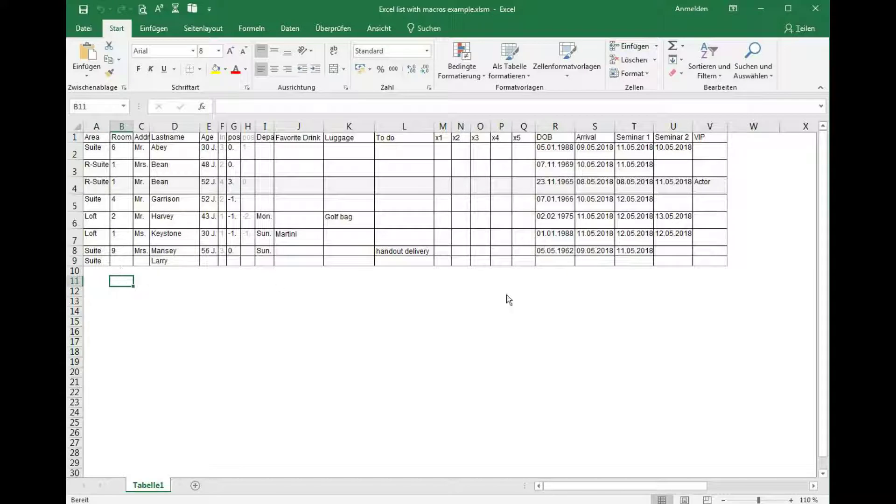
Step: Give Larry room 12 and the salutation Mr., discarding a stray entry
{"action": "left_click", "coordinate": [123, 262]}
{"action": "type", "text": "12"}
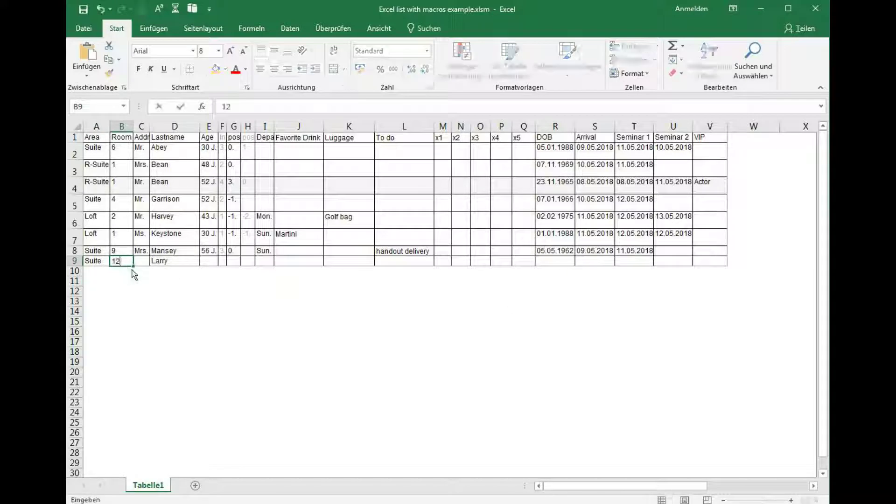
{"action": "left_click", "coordinate": [141, 273]}
{"action": "left_click", "coordinate": [140, 264]}
{"action": "type", "text": "m"}
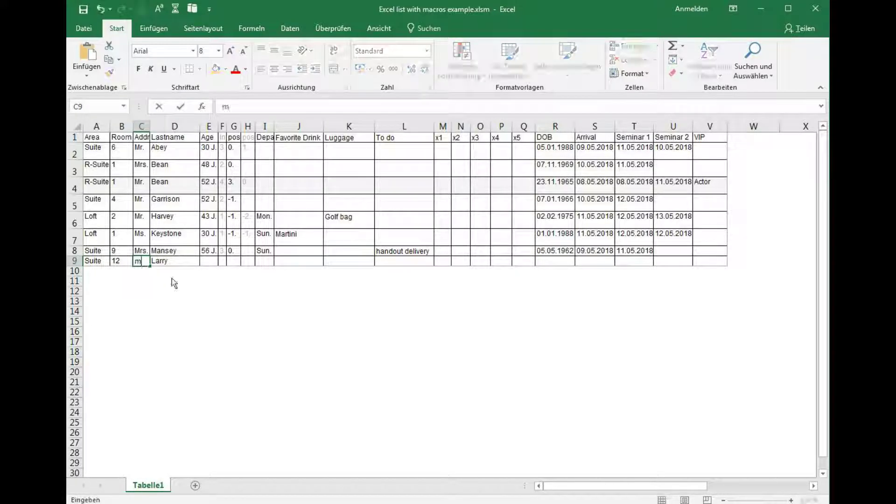
{"action": "type", "text": "r."}
{"action": "key", "text": "Return"}
{"action": "left_click", "coordinate": [142, 261]}
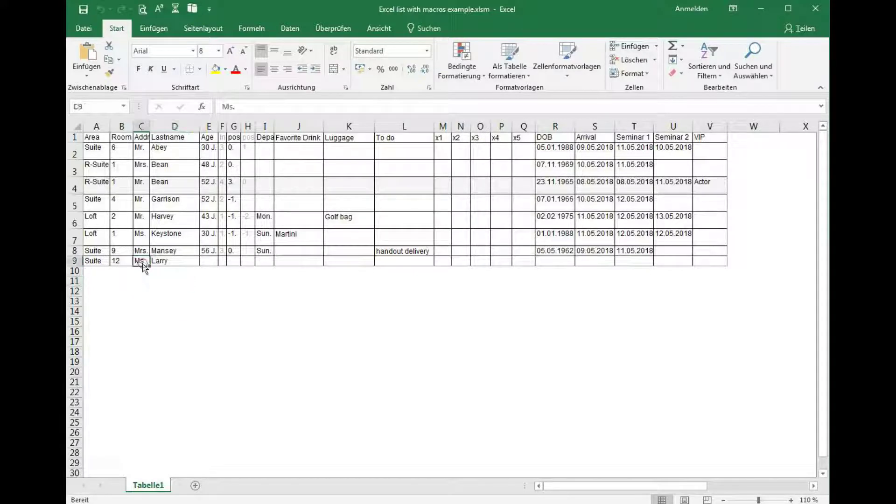
{"action": "type", "text": "ff"}
{"action": "left_click", "coordinate": [171, 280]}
{"action": "left_click", "coordinate": [549, 262]}
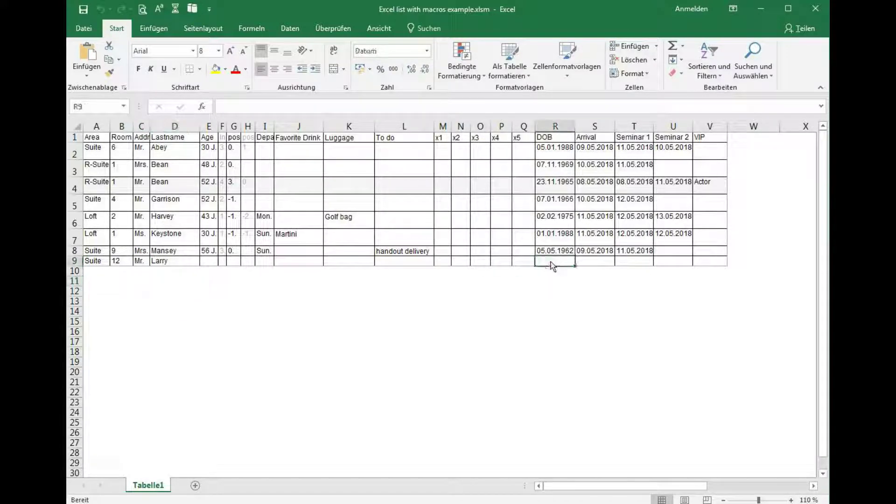
{"action": "type", "text": "2."}
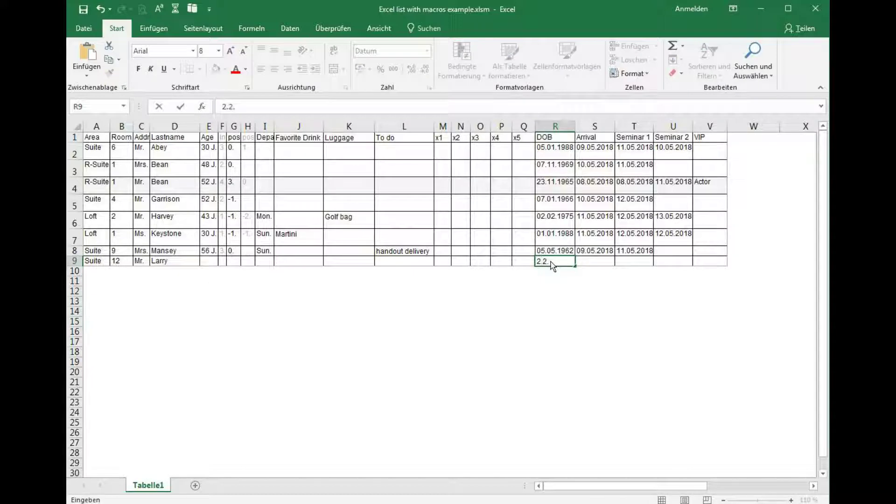
{"action": "type", "text": "02.1956"}
{"action": "left_click", "coordinate": [565, 291]}
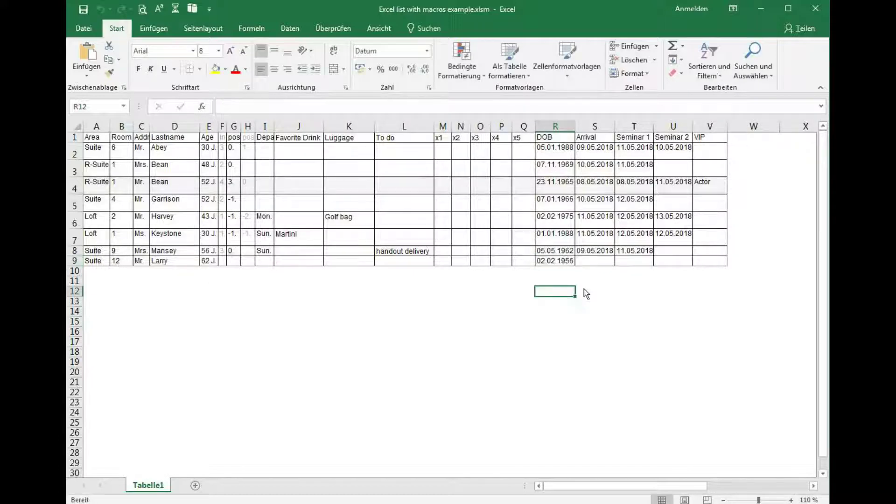
{"action": "left_click", "coordinate": [596, 261]}
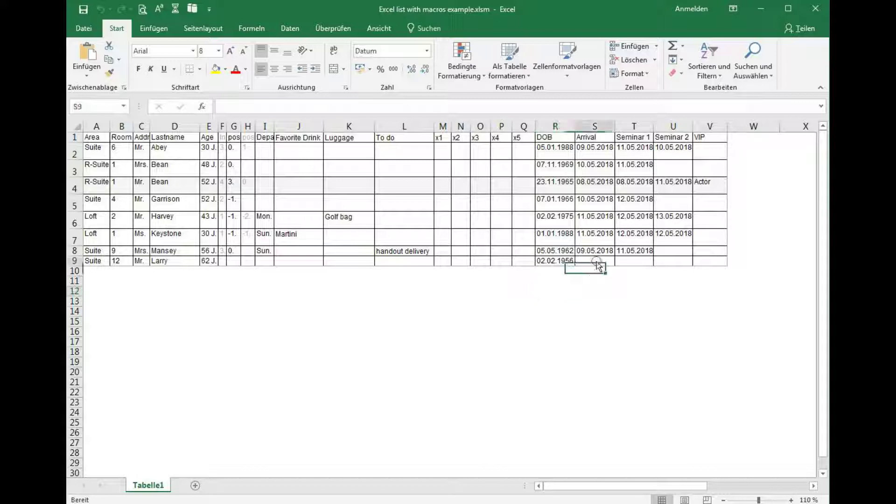
{"action": "type", "text": "11.05."}
{"action": "key", "text": "Return"}
Step: Rework Larry's arrival cell until it reads 11.05.2018
{"action": "left_click", "coordinate": [595, 263]}
{"action": "type", "text": "12.5."}
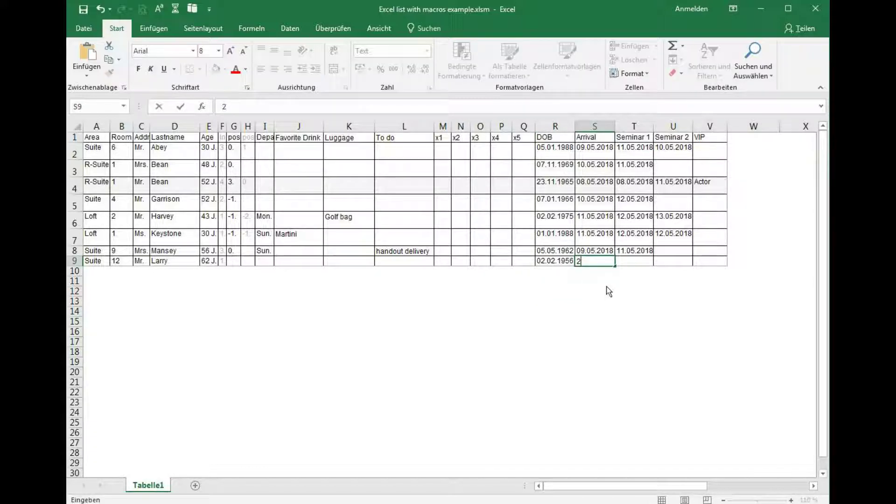
{"action": "left_click", "coordinate": [607, 281]}
{"action": "left_click", "coordinate": [596, 262]}
{"action": "type", "text": "0"}
{"action": "key", "text": "Return"}
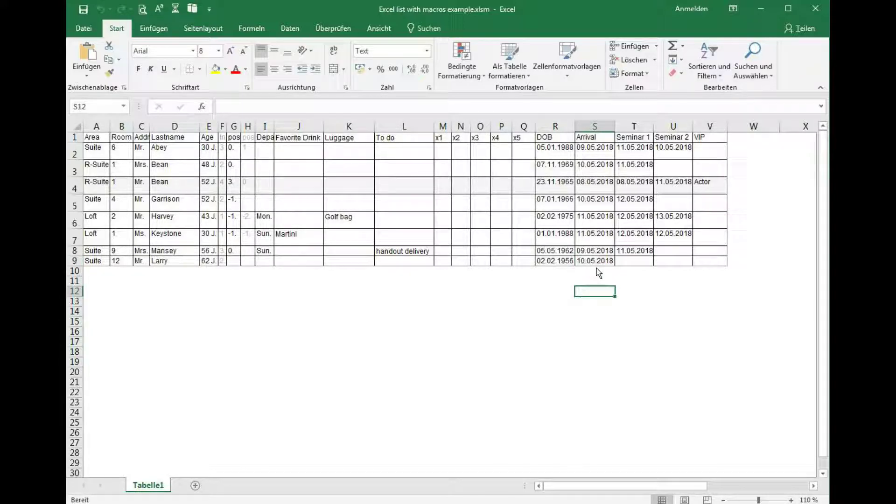
{"action": "left_click", "coordinate": [595, 262]}
{"action": "type", "text": "9.05."}
{"action": "key", "text": "Return"}
{"action": "left_click", "coordinate": [593, 265]}
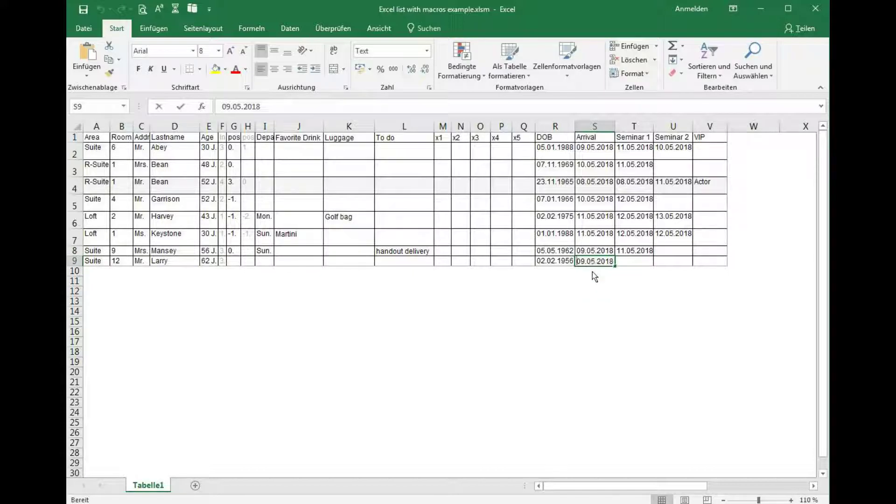
{"action": "type", "text": "11.5."}
{"action": "key", "text": "Return"}
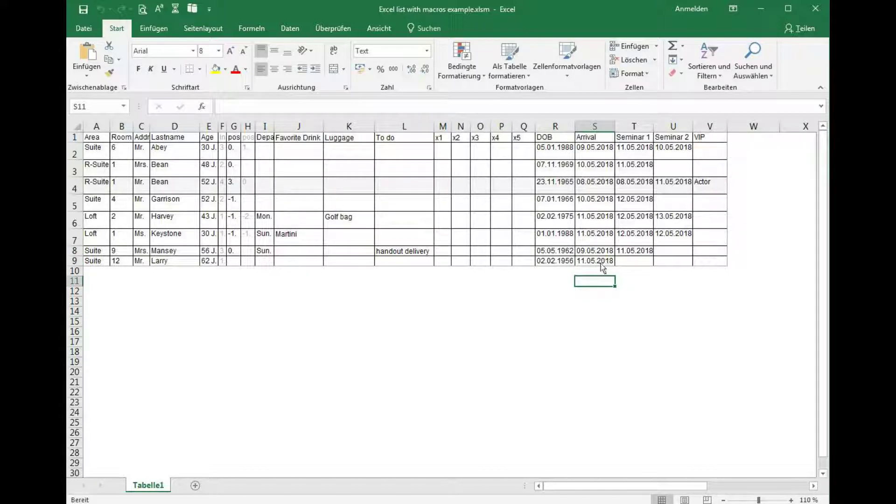
Step: Enter Larry's seminar dates 12.05.2018 and 13.05.2018
{"action": "left_click", "coordinate": [629, 264]}
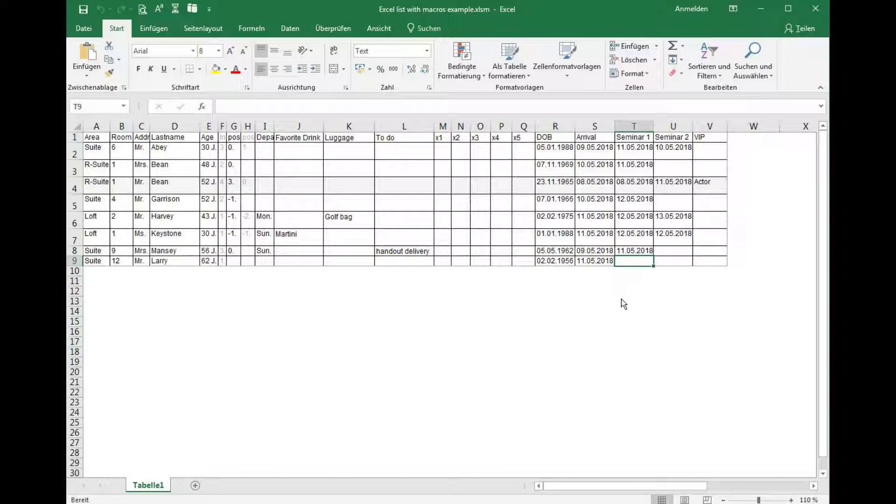
{"action": "type", "text": "12.05.2018"}
{"action": "left_click", "coordinate": [636, 286]}
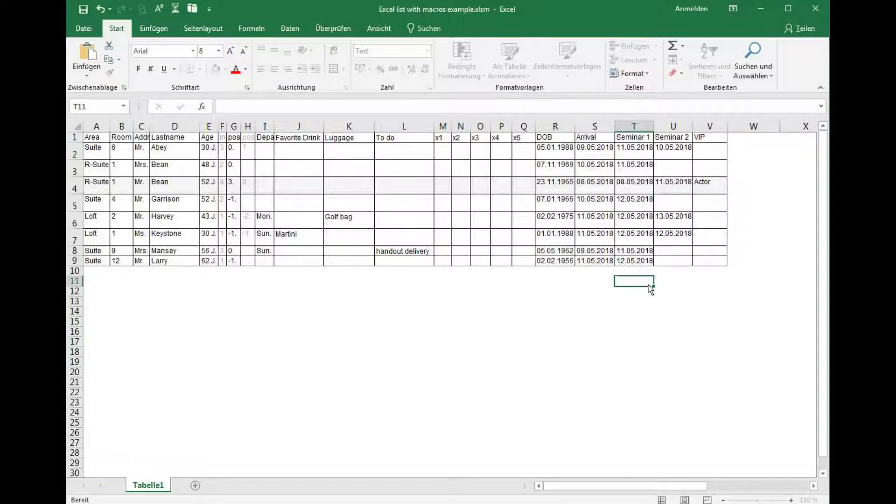
{"action": "left_click", "coordinate": [680, 262]}
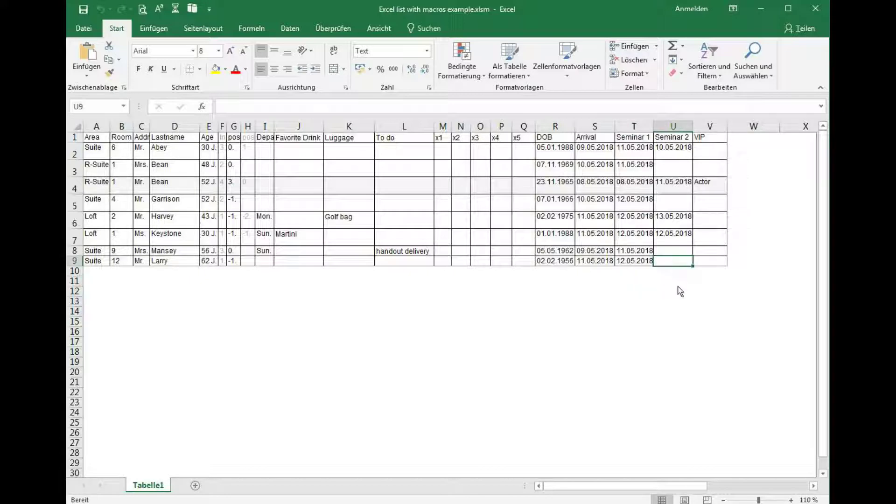
{"action": "type", "text": "3"}
{"action": "key", "text": "BackSpace"}
{"action": "type", "text": "13.05.2018"}
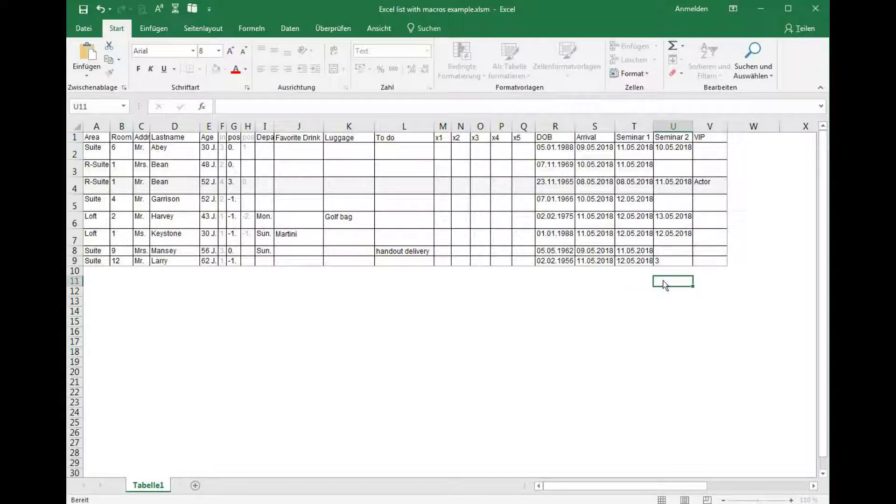
{"action": "left_click", "coordinate": [666, 282]}
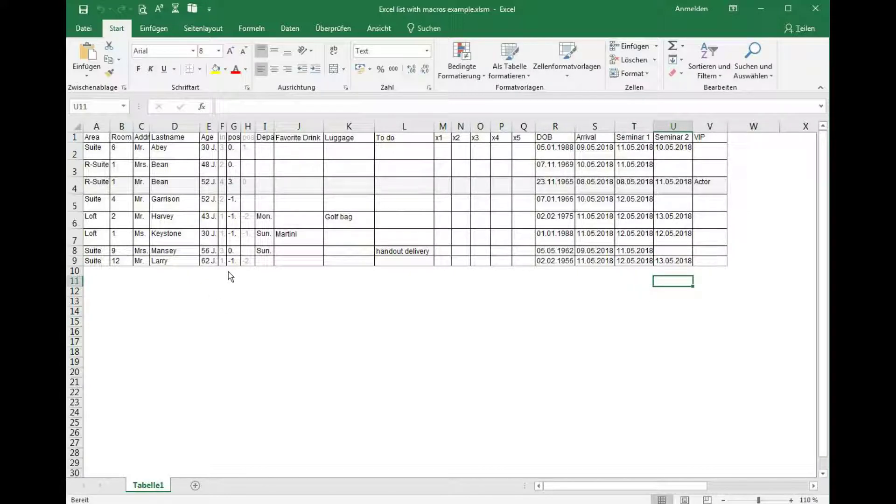
Step: Inspect the In house column F and column G, then deselect them
{"action": "left_click", "coordinate": [222, 126]}
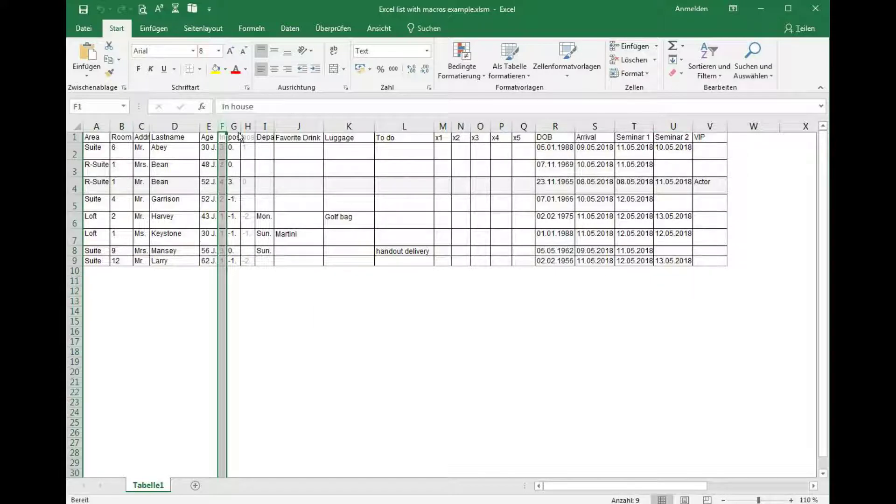
{"action": "left_click", "coordinate": [234, 126]}
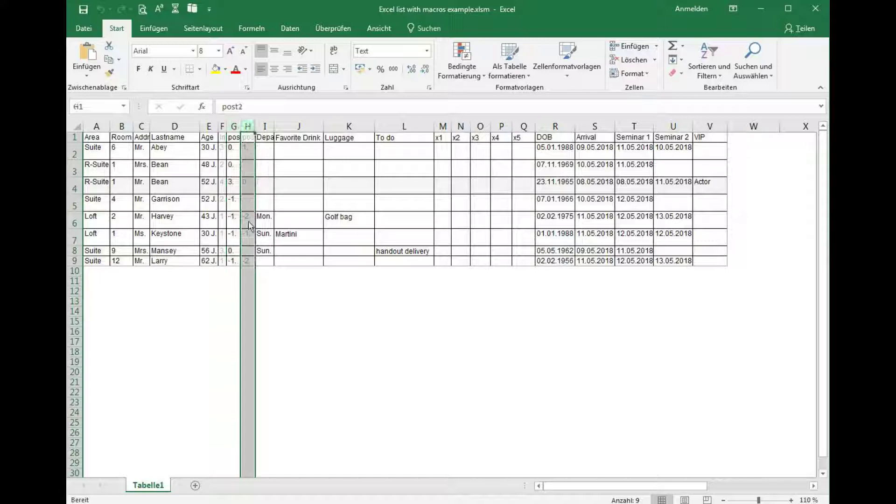
{"action": "left_click", "coordinate": [300, 362]}
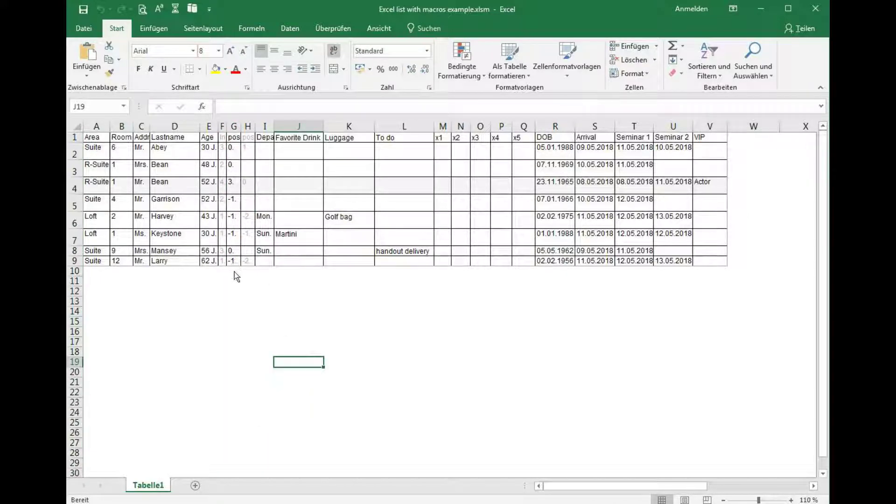
{"action": "left_click", "coordinate": [264, 325]}
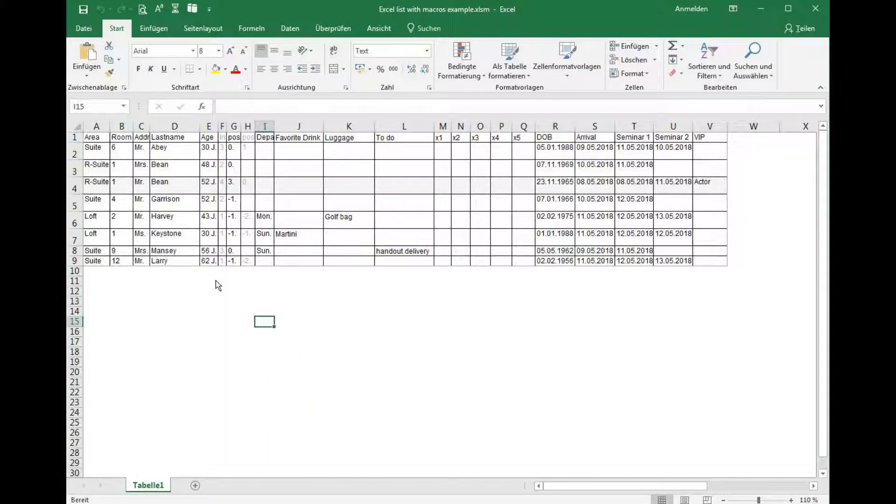
Step: Run the Quick Access Toolbar sort macros to order guests by pos
{"action": "left_click", "coordinate": [162, 11]}
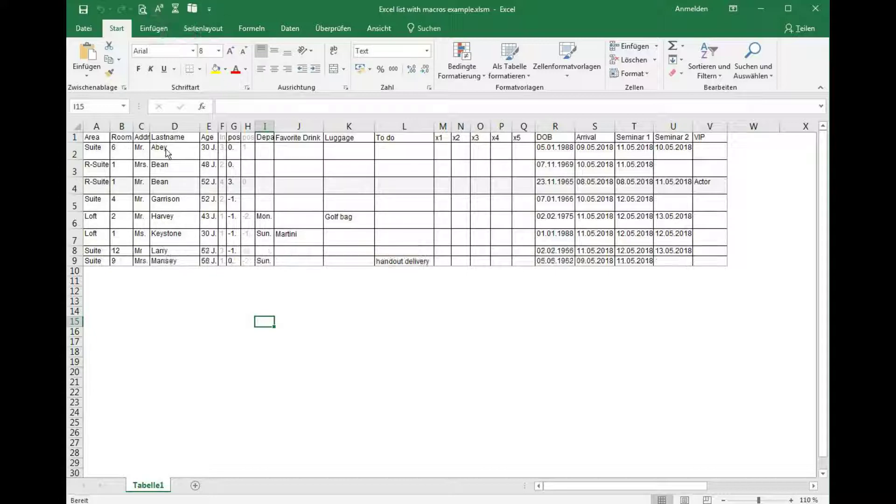
{"action": "left_click", "coordinate": [174, 10]}
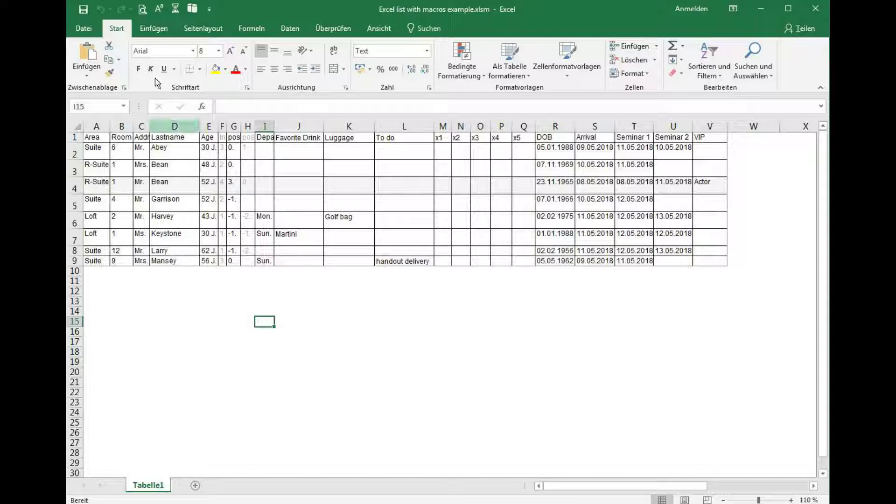
{"action": "left_click", "coordinate": [174, 10]}
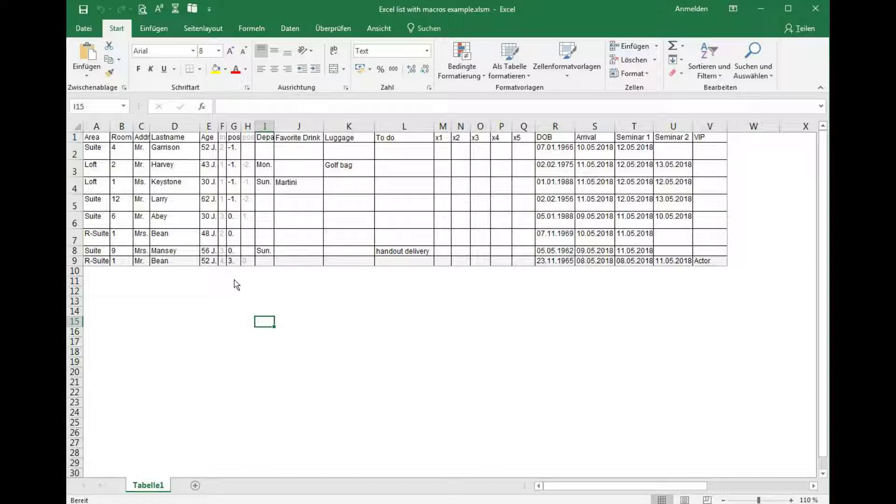
{"action": "key", "text": "ctrl+shift+s"}
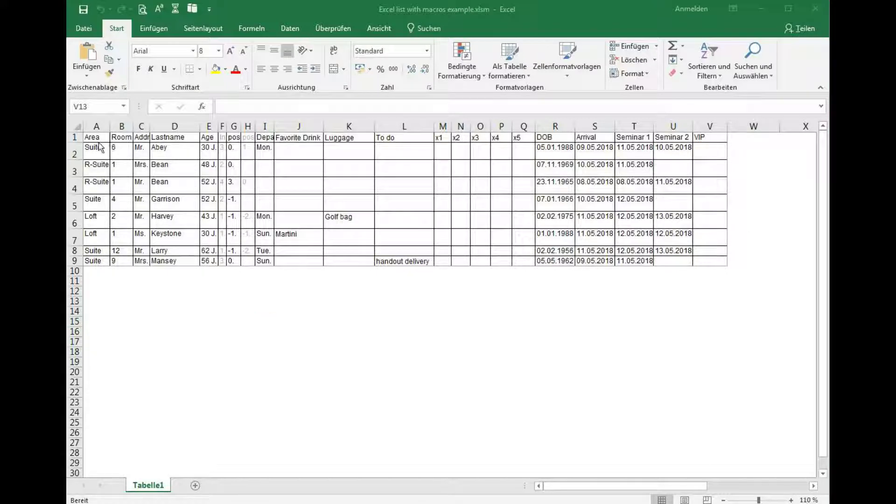
{"action": "left_click", "coordinate": [193, 9]}
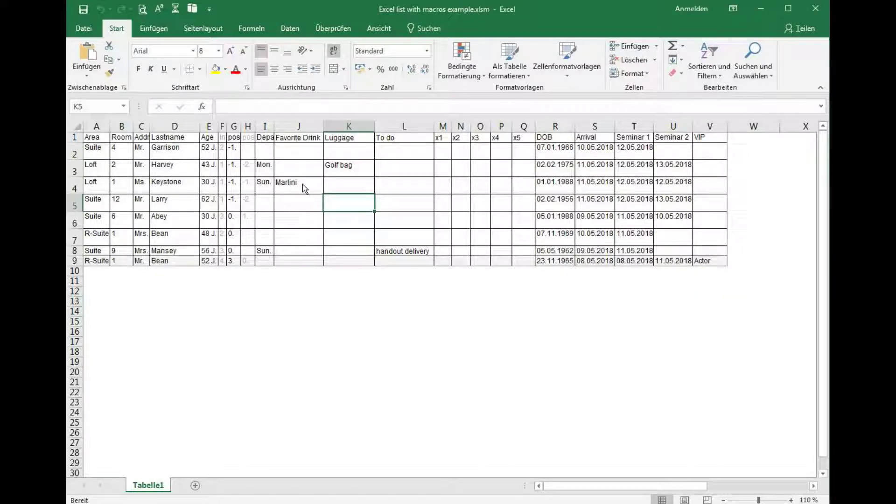
Step: Review the Martini drink, Golf bag luggage, handout to-do and Departure entries
{"action": "left_click", "coordinate": [308, 188]}
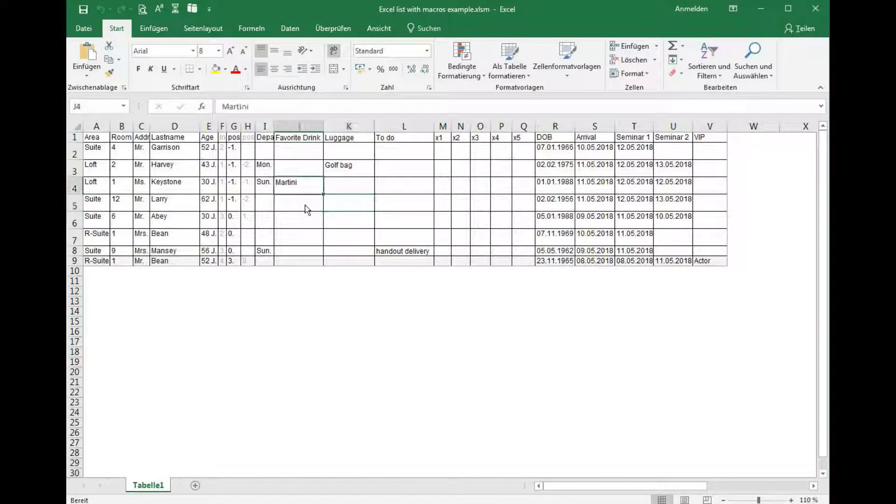
{"action": "left_click", "coordinate": [348, 174]}
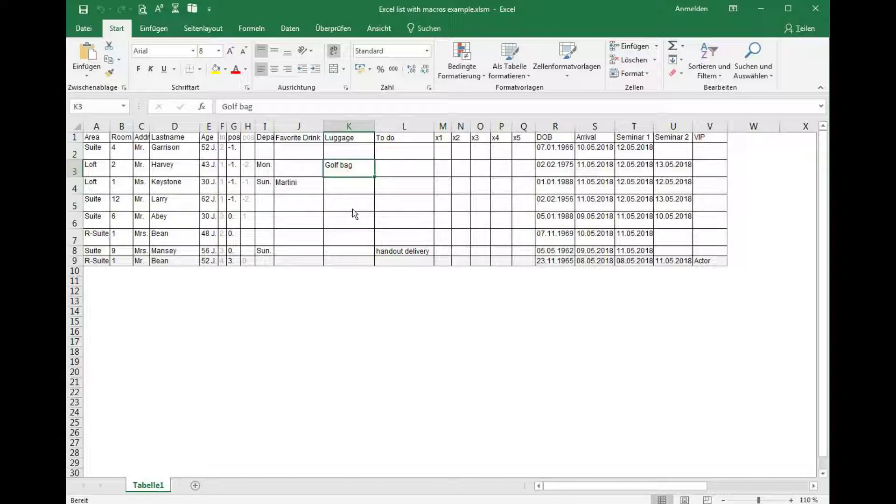
{"action": "left_click", "coordinate": [393, 254]}
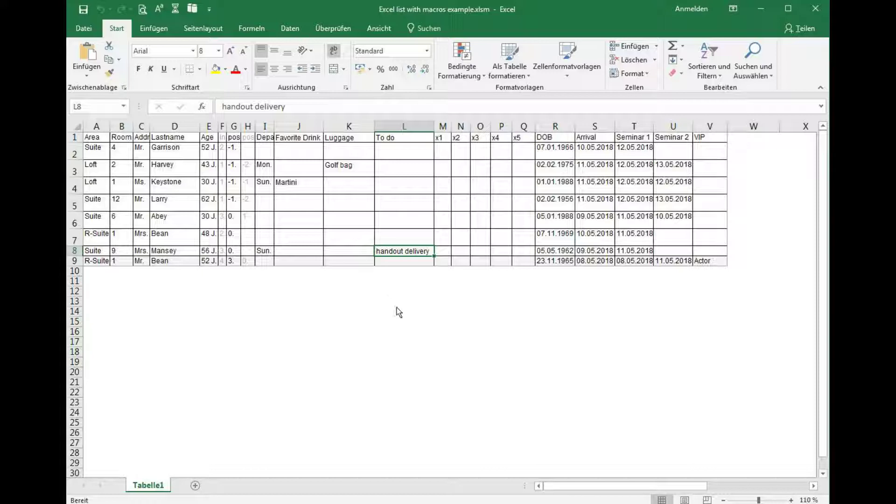
{"action": "left_click", "coordinate": [264, 126]}
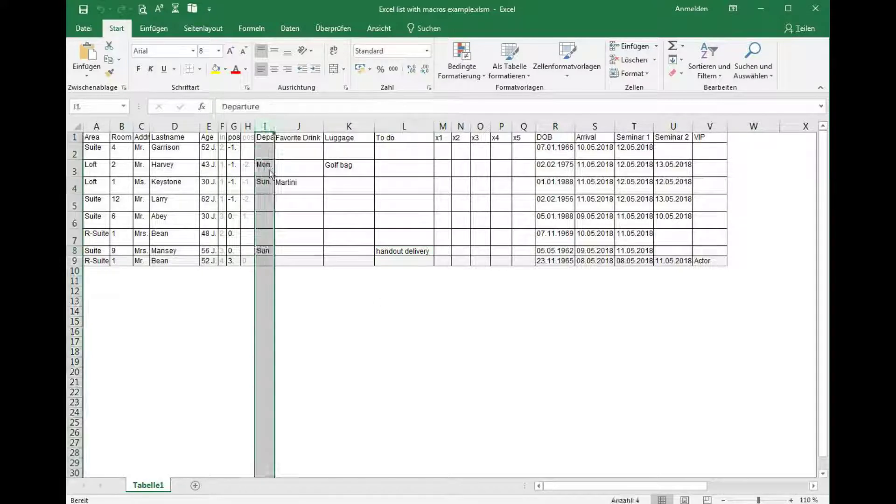
{"action": "left_click", "coordinate": [264, 187]}
Step: Enter departure code 2 in Abey's empty Departure cell
{"action": "left_click", "coordinate": [264, 219]}
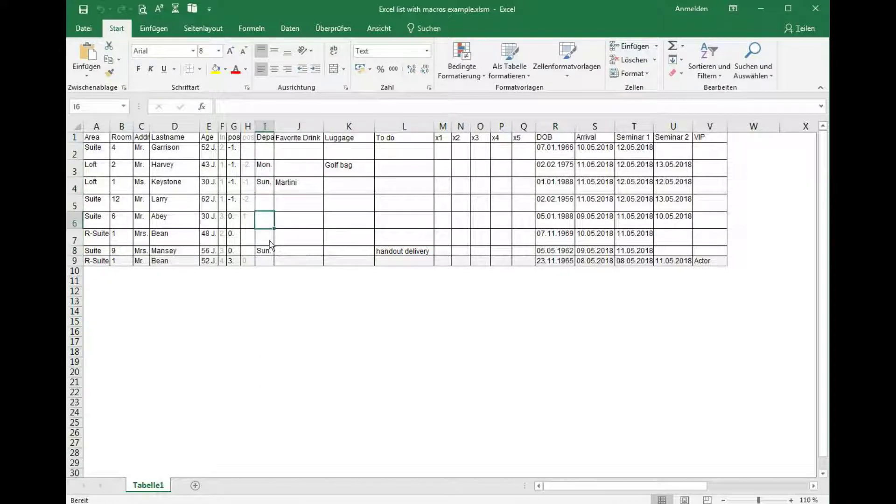
{"action": "type", "text": "2"}
{"action": "key", "text": "Return"}
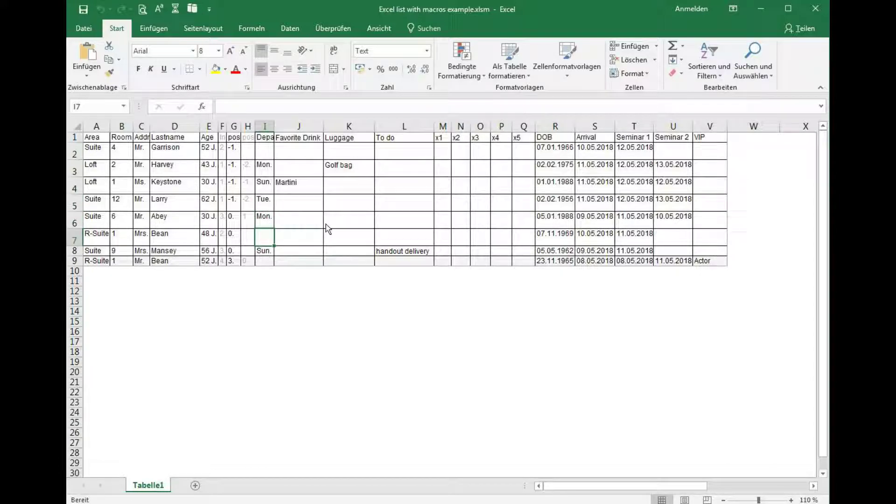
Step: Select Mr. Bean's Actor VIP entry, then edit and confirm Mansey's VIP cell
{"action": "left_click", "coordinate": [708, 265]}
{"action": "key", "text": "Up"}
{"action": "key", "text": "Up"}
{"action": "left_click", "coordinate": [713, 265]}
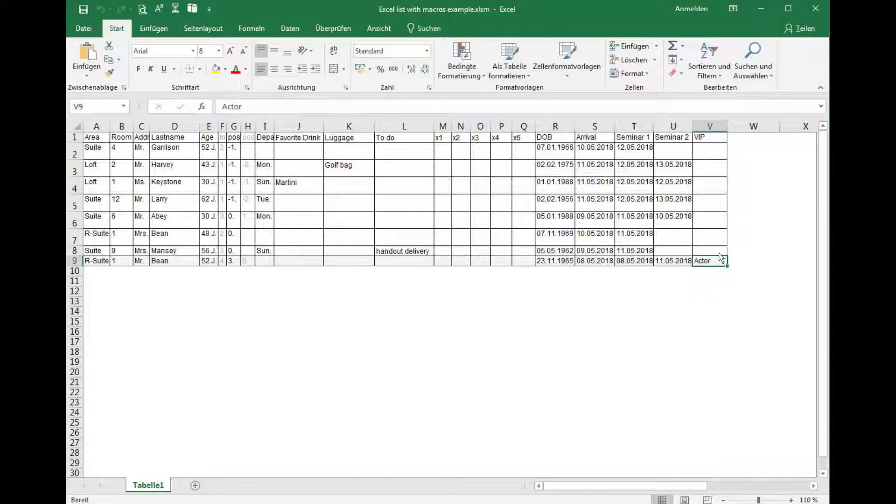
{"action": "key", "text": "Up"}
{"action": "key", "text": "Up"}
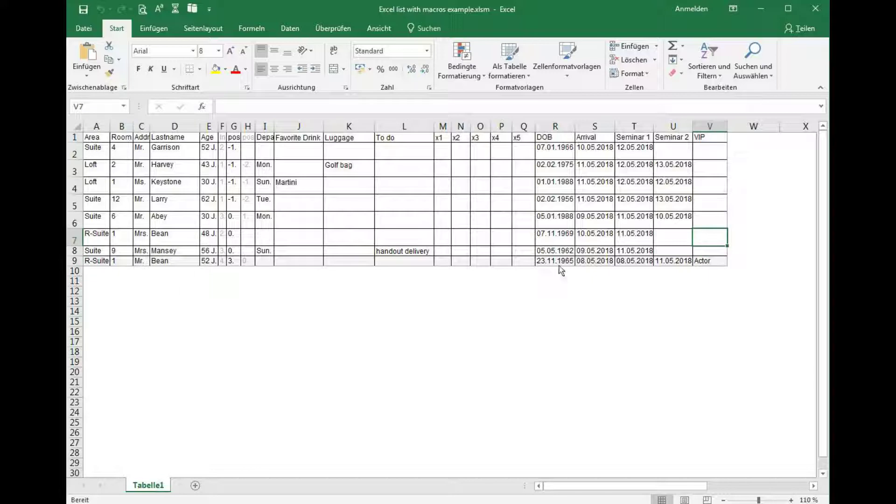
{"action": "left_click", "coordinate": [716, 264]}
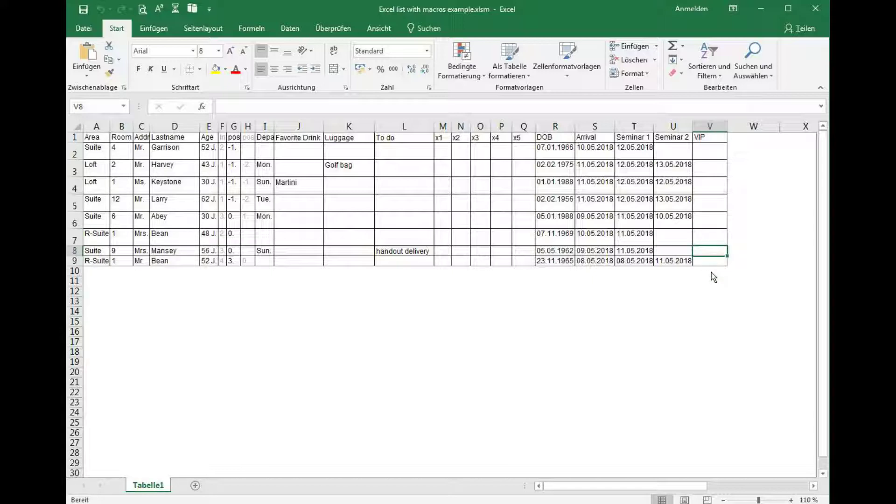
{"action": "double_click", "coordinate": [714, 255]}
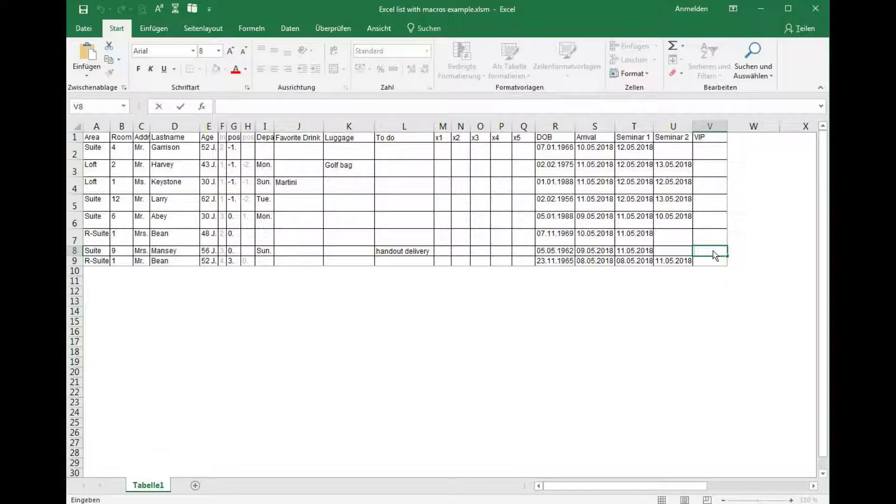
{"action": "type", "text": "yx"}
{"action": "left_click", "coordinate": [712, 231]}
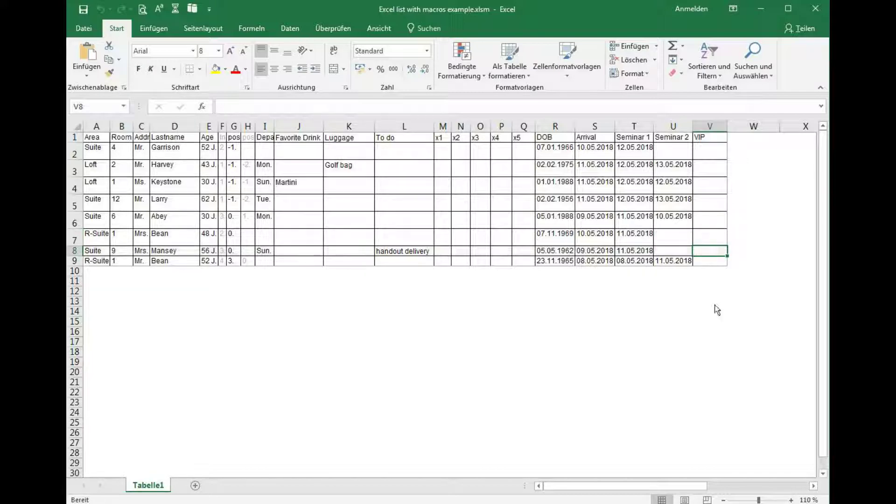
Step: View the guest list's print preview under Datei > Drucken, then return with Esc
{"action": "left_click", "coordinate": [82, 31]}
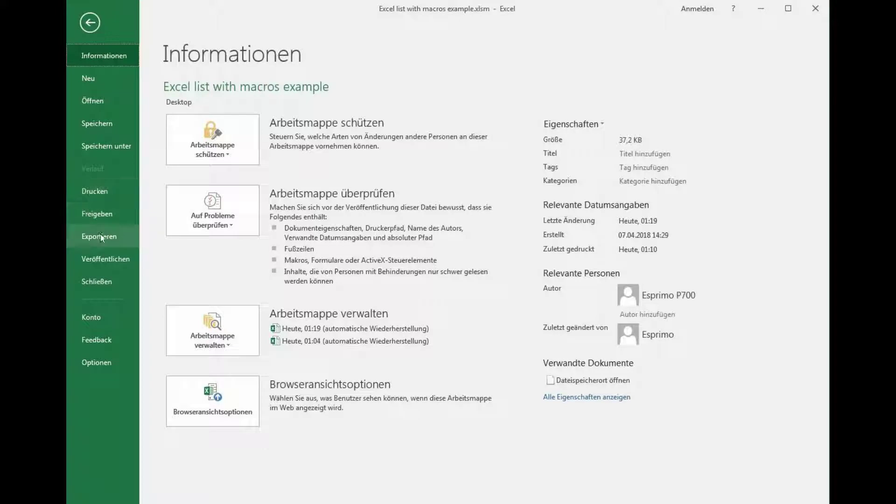
{"action": "left_click", "coordinate": [94, 190]}
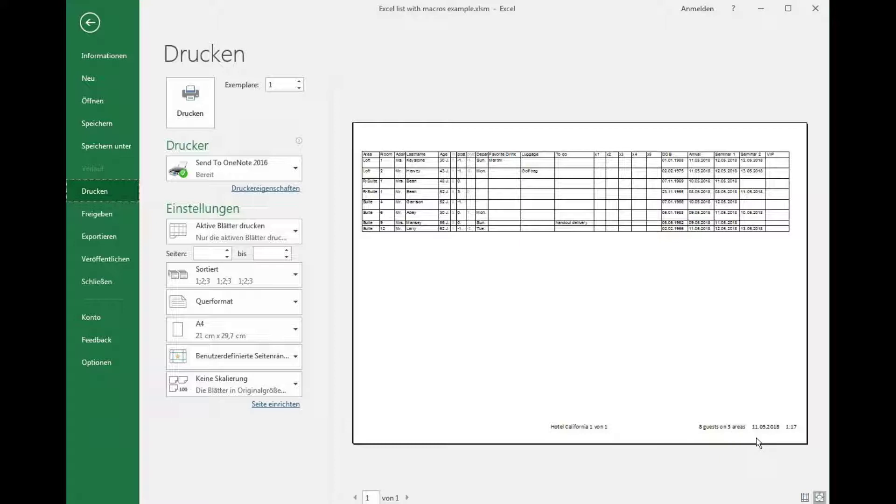
{"action": "key", "text": "Escape"}
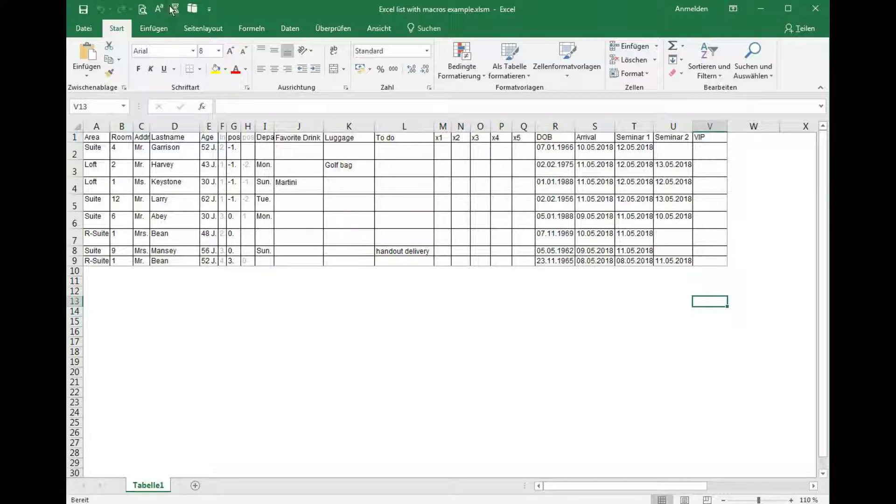
Step: Run the area-sort macro so Loft guests Keystone and Harvey come first
{"action": "left_click", "coordinate": [193, 9]}
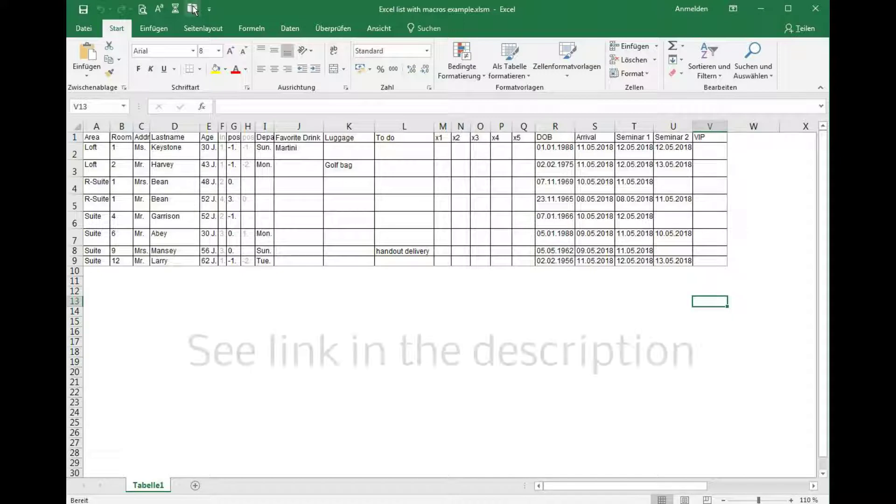